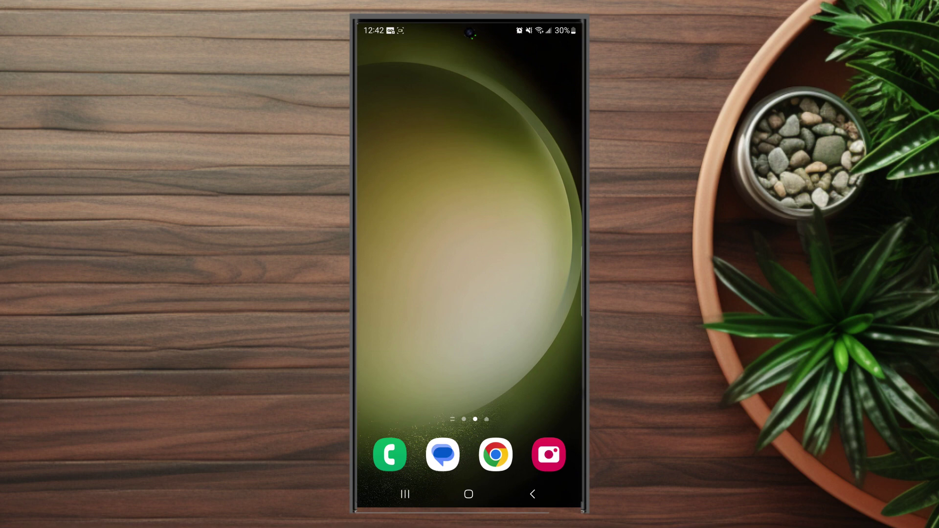
# Launch Chrome on the Labor Day results and show its overflow menu.
pyautogui.click(470, 327)
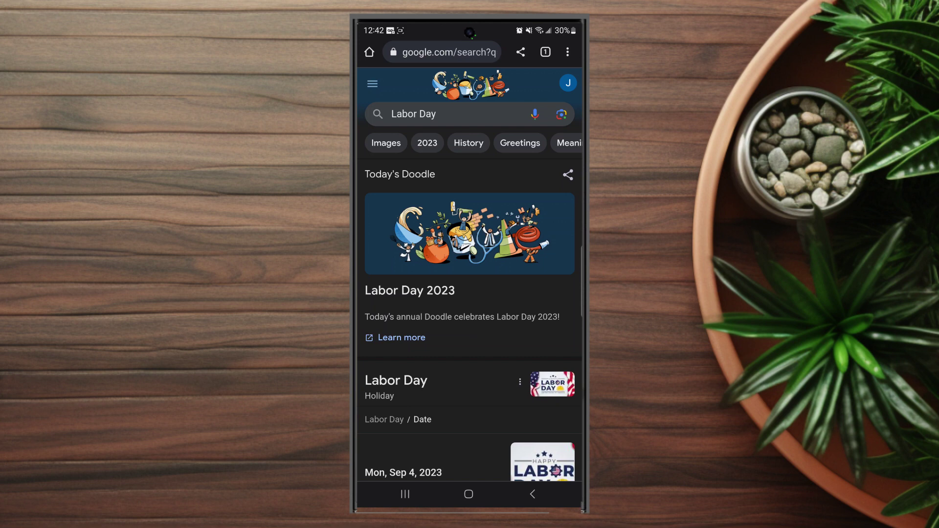
pyautogui.click(567, 53)
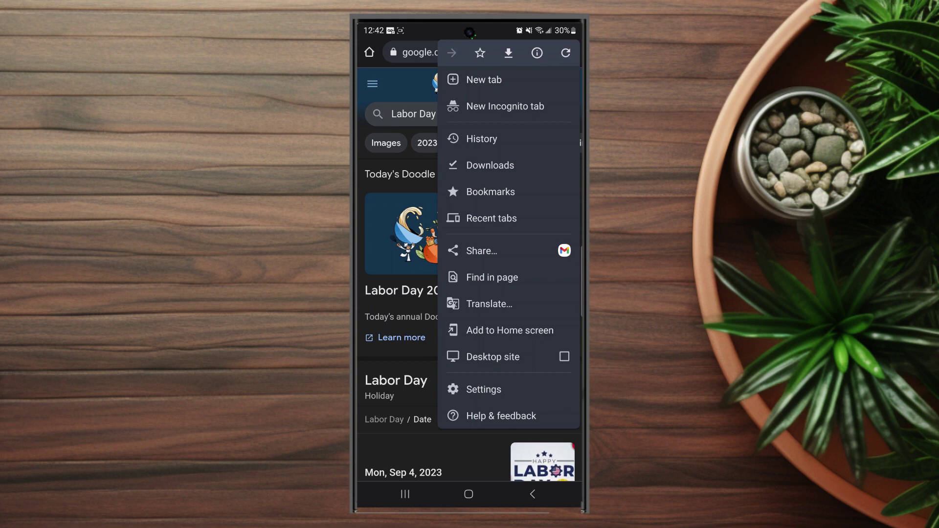
# Go to Chrome Settings and reach the Advanced section's Homepage option.
pyautogui.click(533, 392)
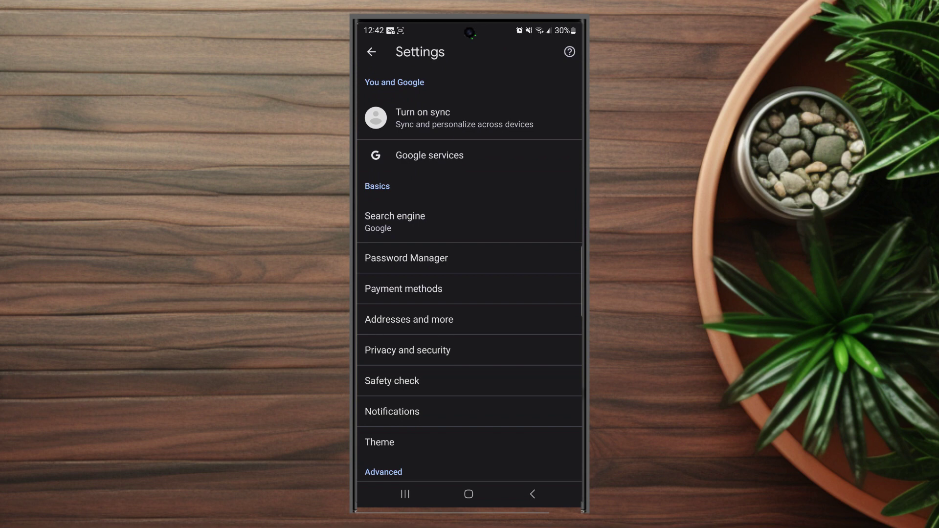
pyautogui.scroll(-5, 469, 294)
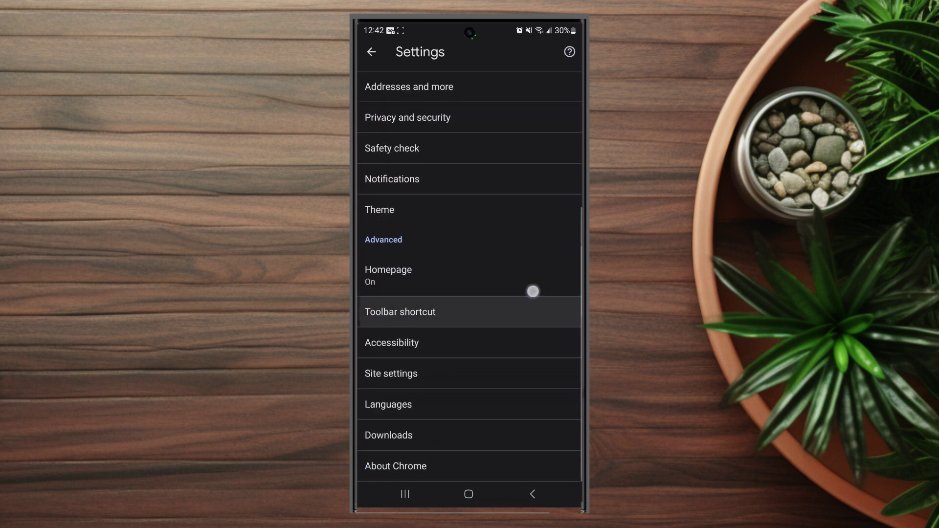
pyautogui.click(526, 273)
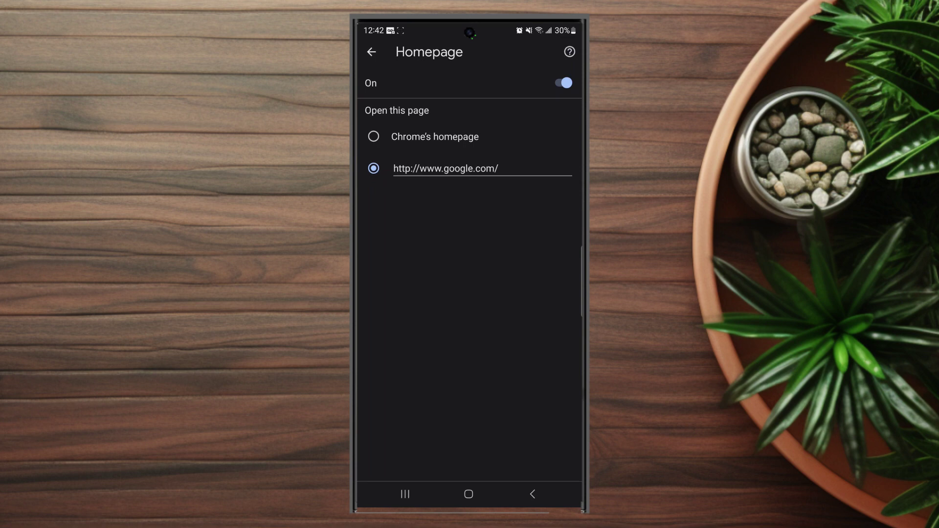
pyautogui.click(500, 169)
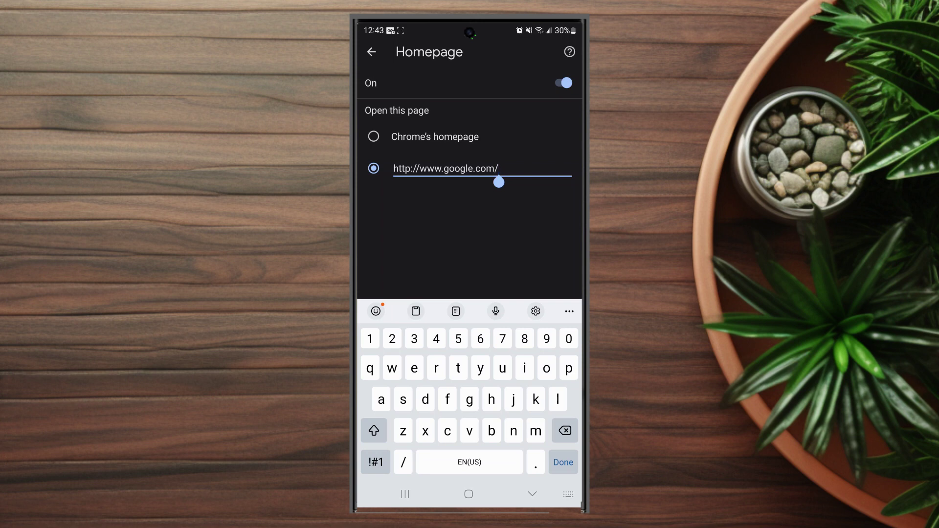
pyautogui.press('Escape')
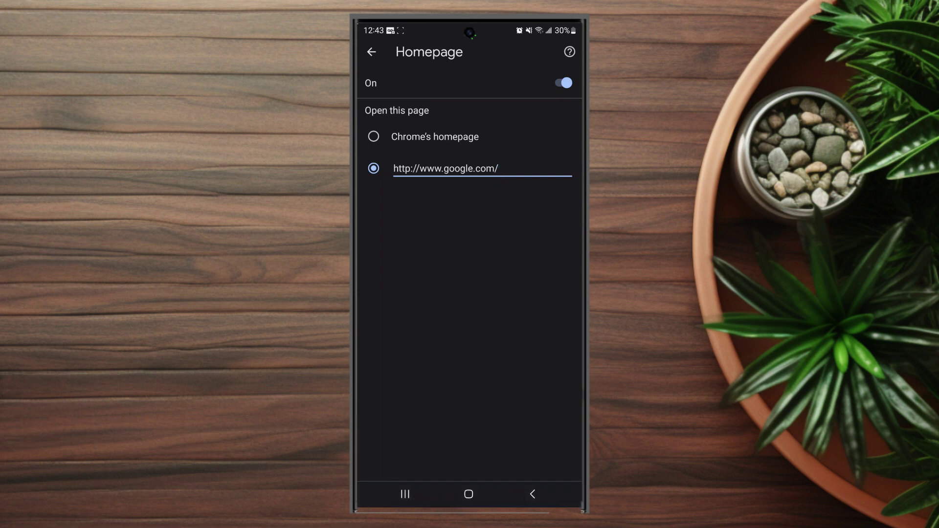